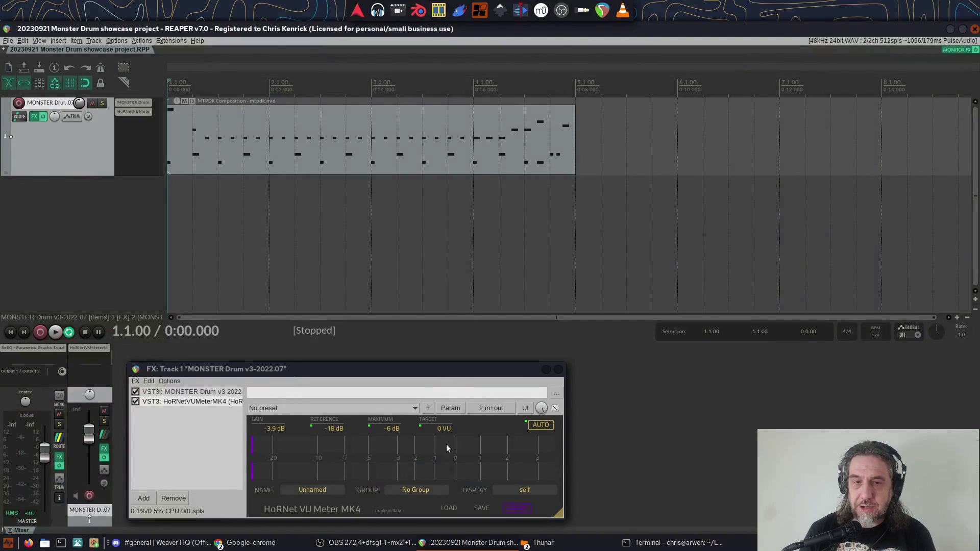
# Add ReaComp to the drum track's FX chain and set its threshold to -23.7 dB
pyautogui.click(143, 498)
pyautogui.write('reac')
pyautogui.doubleClick(556, 153)
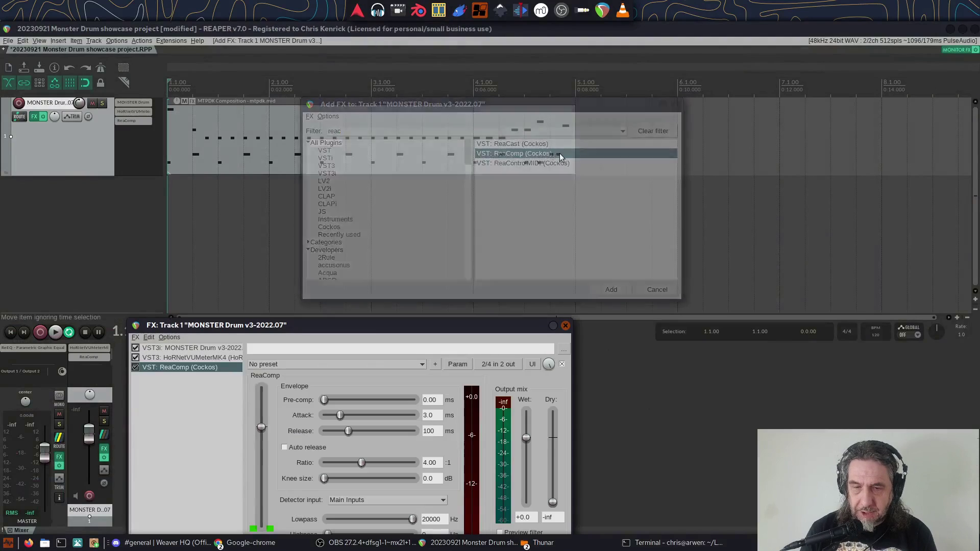
pyautogui.moveTo(351, 343); pyautogui.dragTo(378, 286)
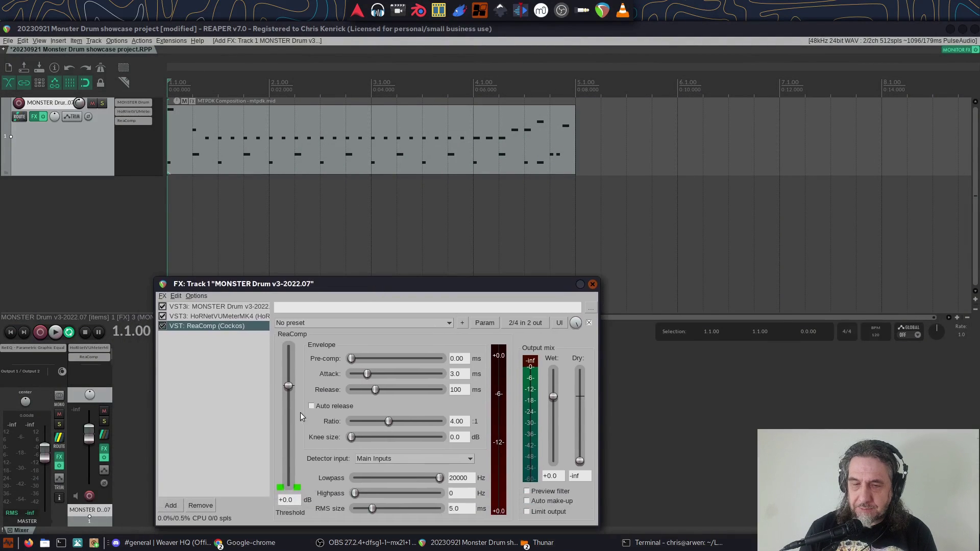
pyautogui.moveTo(288, 386); pyautogui.dragTo(288, 440)
# Play the drums and A/B ReaComp by toggling its bypass, then stop playback
pyautogui.press('space')
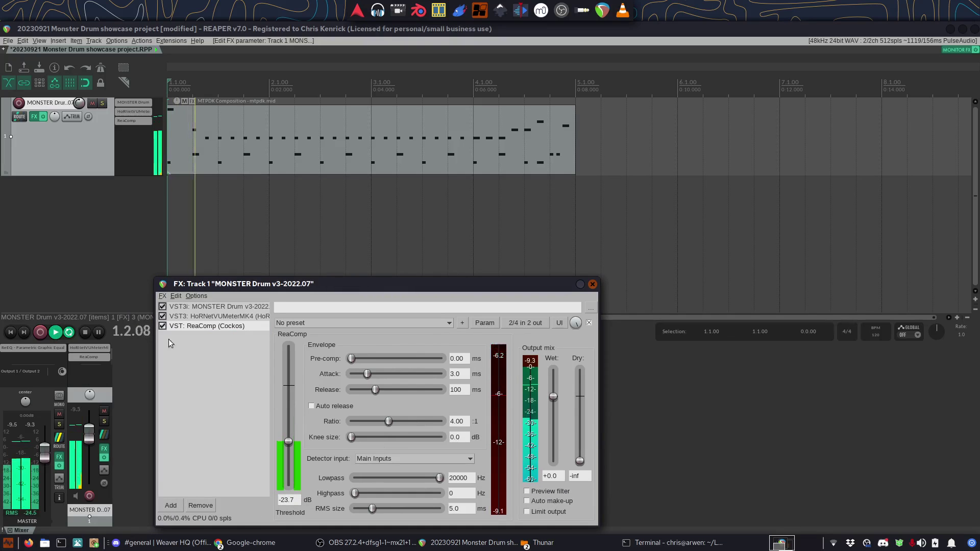
pyautogui.click(162, 326)
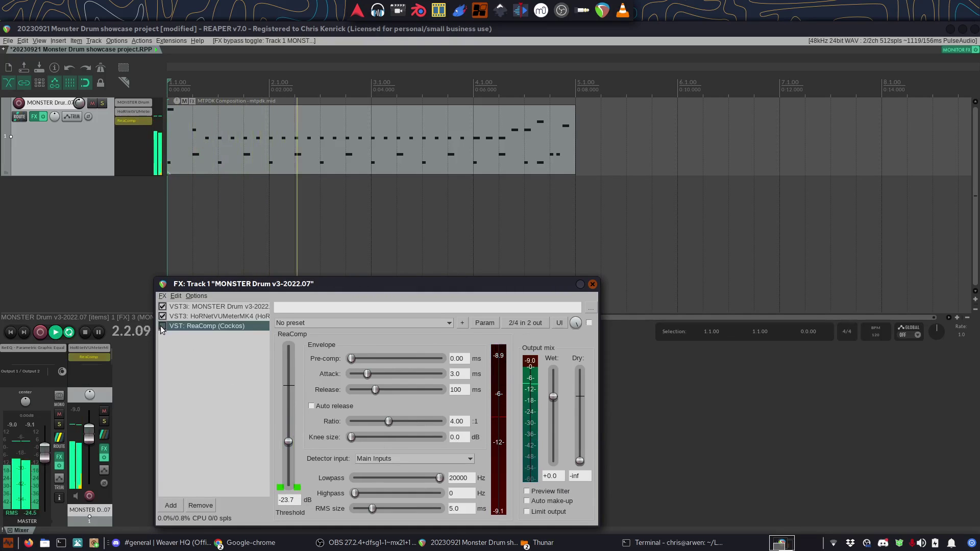
pyautogui.click(163, 327)
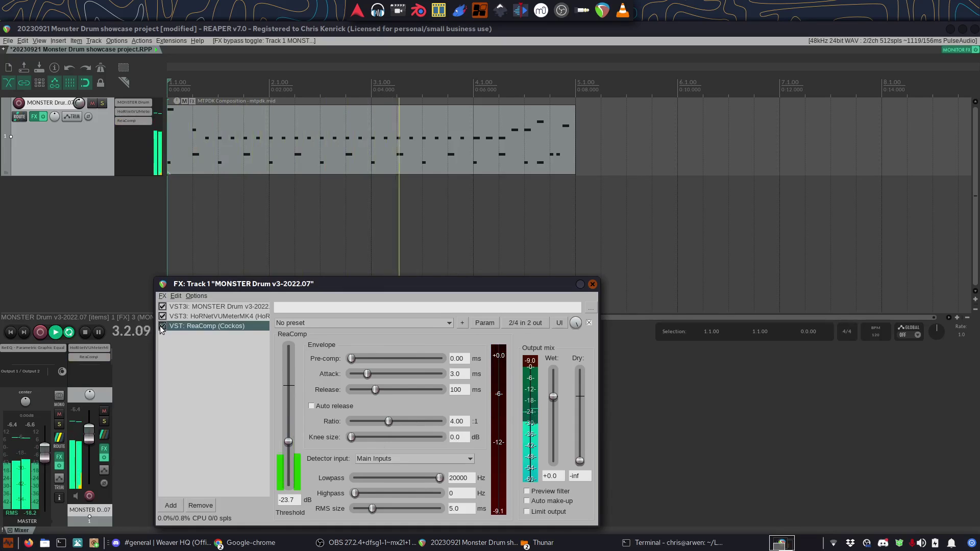
pyautogui.click(160, 325)
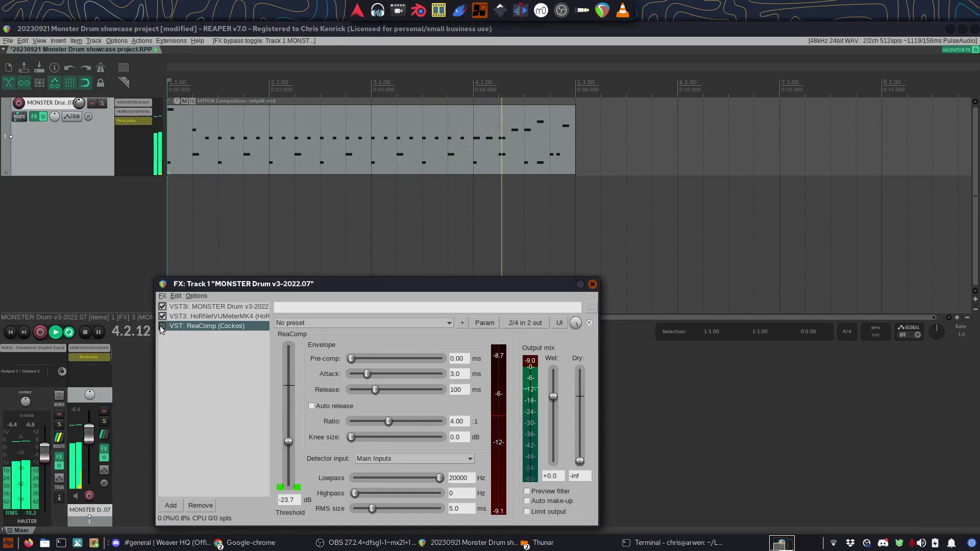
pyautogui.press('space')
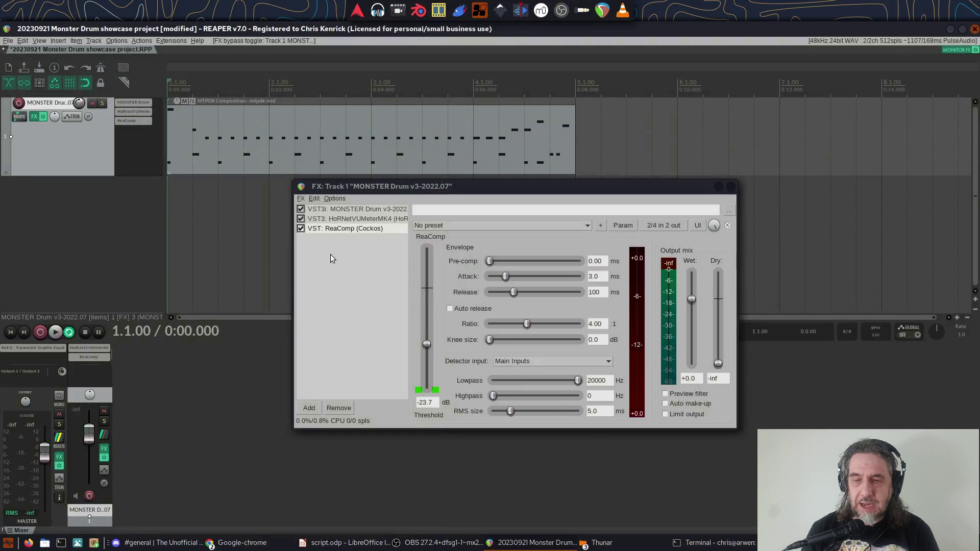
# Add an empty container to the chain and name it 'Auto gain contain'
pyautogui.rightClick(331, 253)
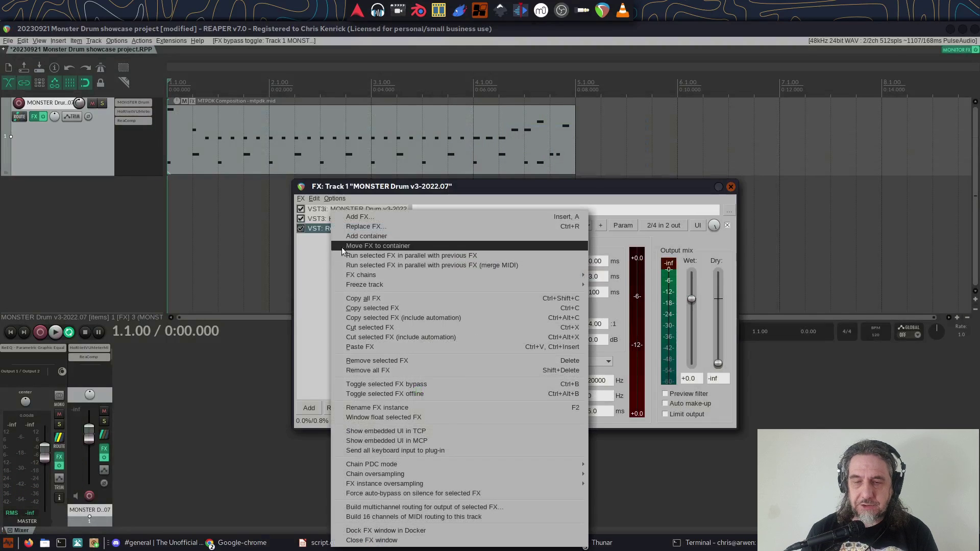
pyautogui.click(359, 236)
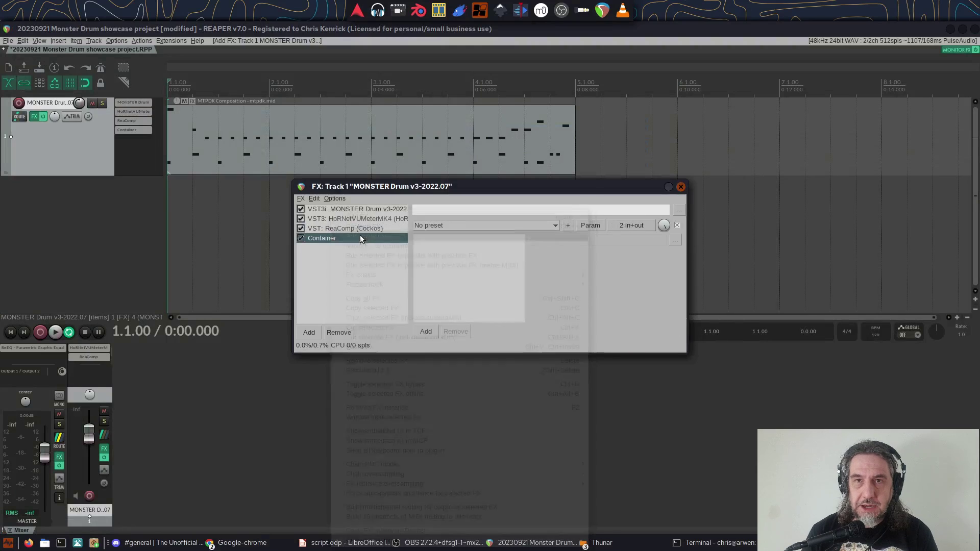
pyautogui.press('F2')
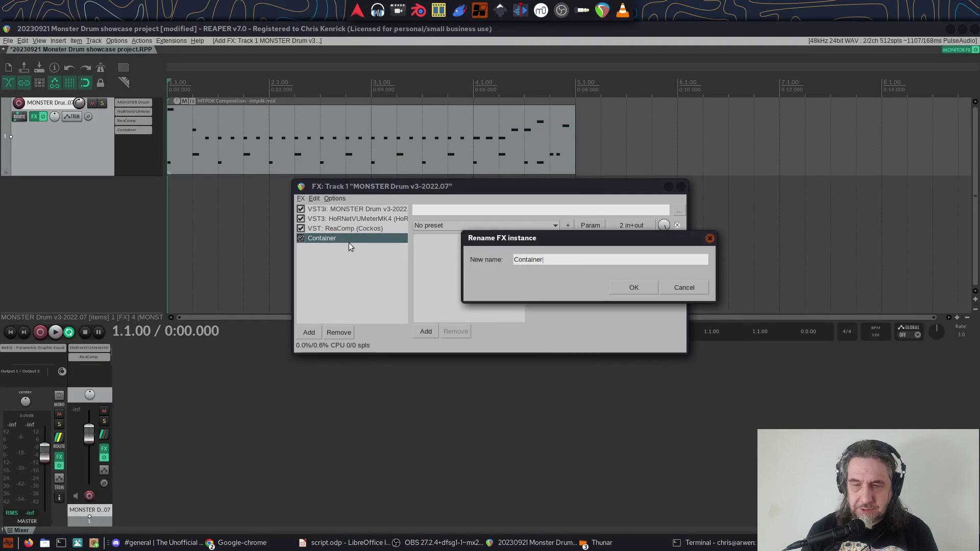
pyautogui.write('Auto gain contain')
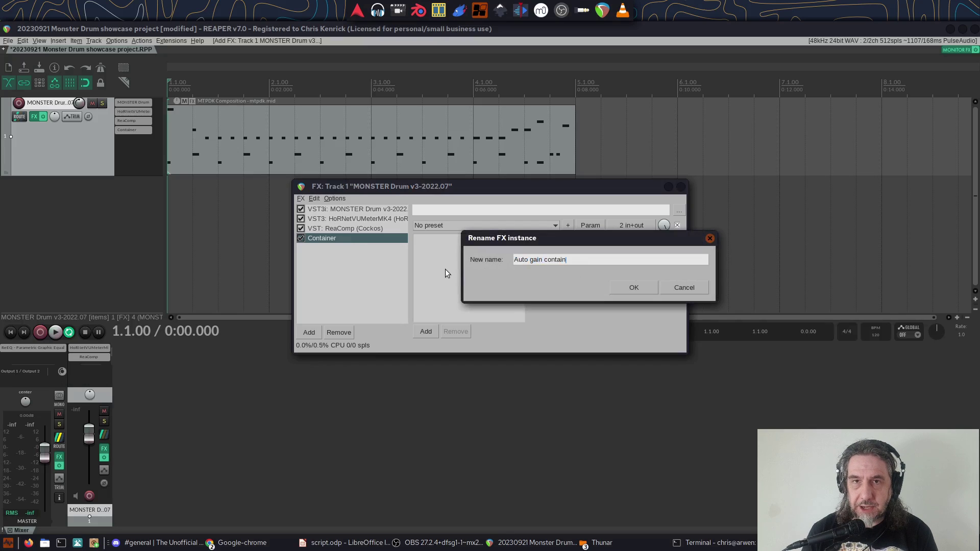
pyautogui.press('Return')
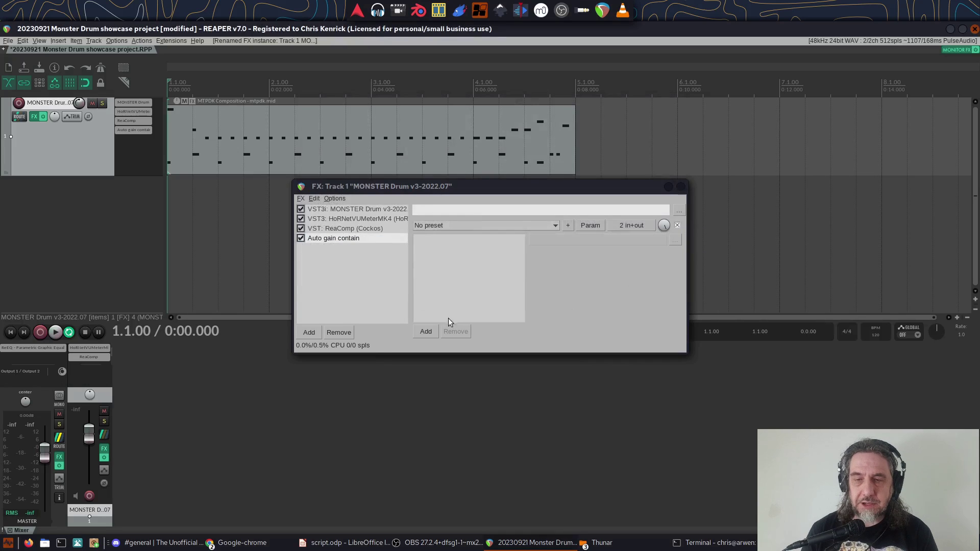
# Nest a second container inside it, renamed 'effects to be auto gained'
pyautogui.click(426, 330)
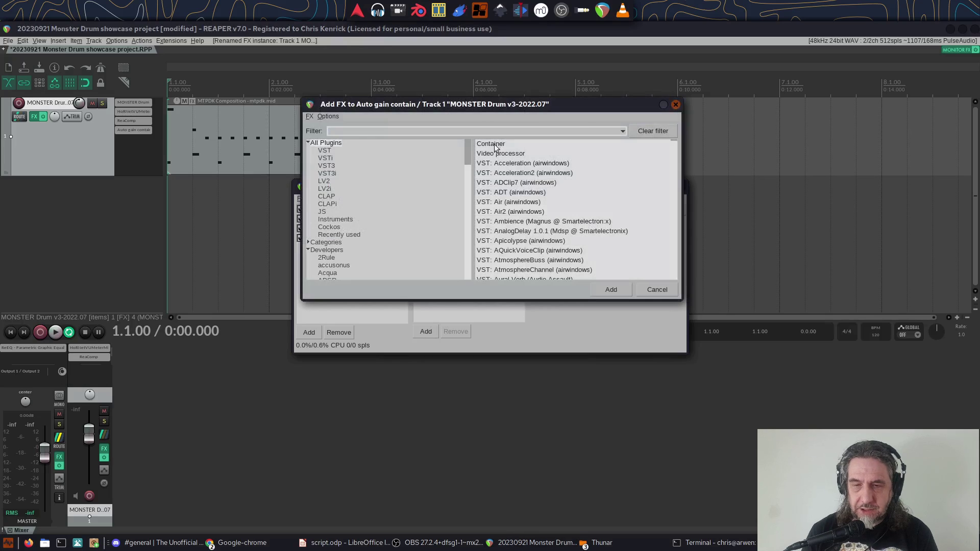
pyautogui.click(498, 143)
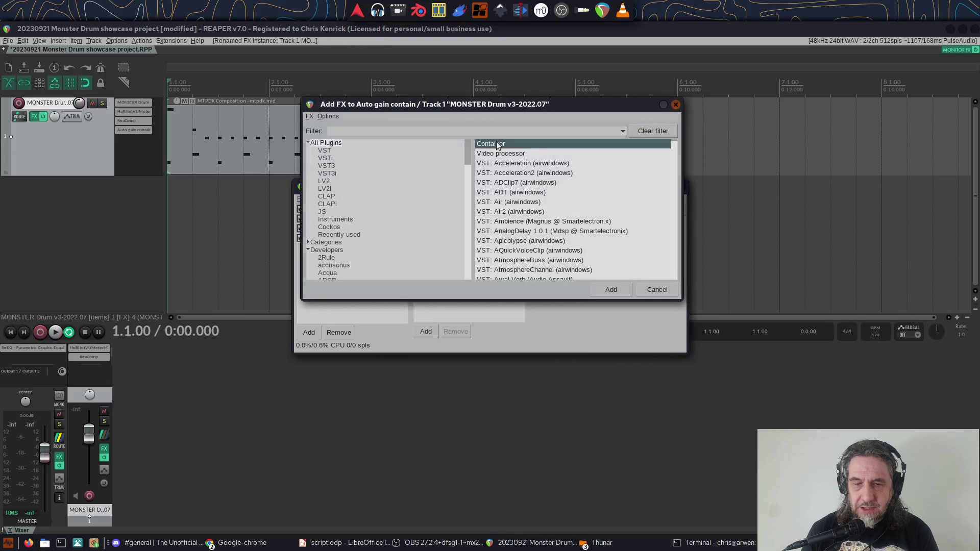
pyautogui.click(610, 290)
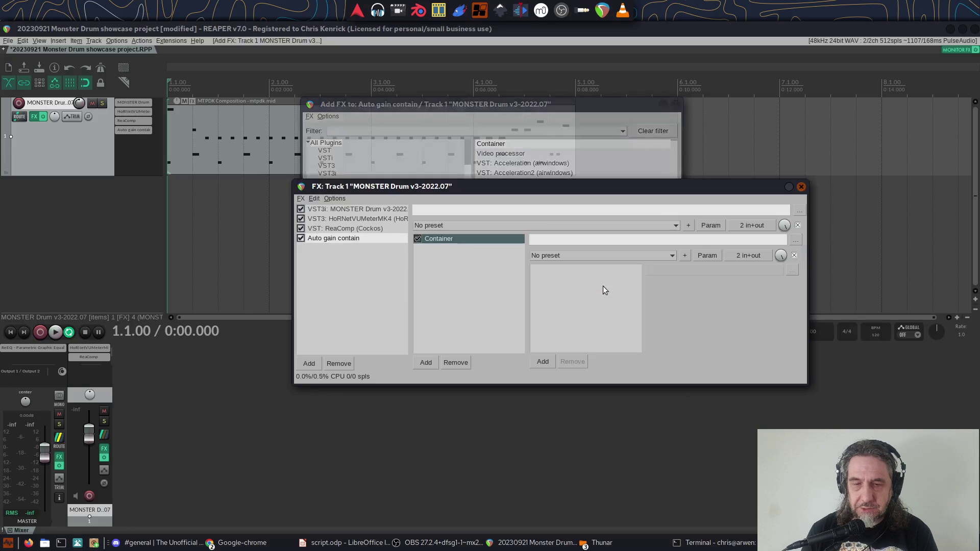
pyautogui.doubleClick(441, 239)
pyautogui.write('effects to be auto')
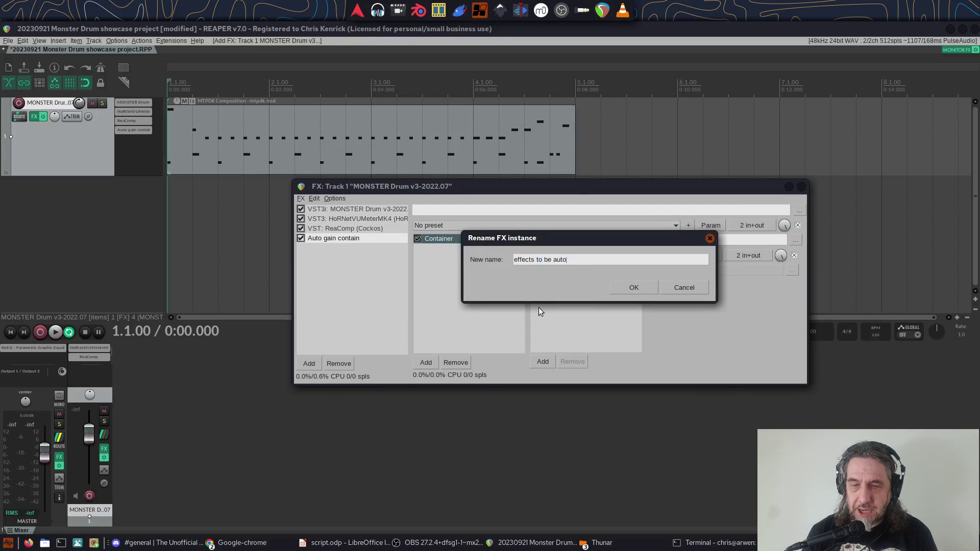
pyautogui.press('Return')
pyautogui.rightClick(467, 237)
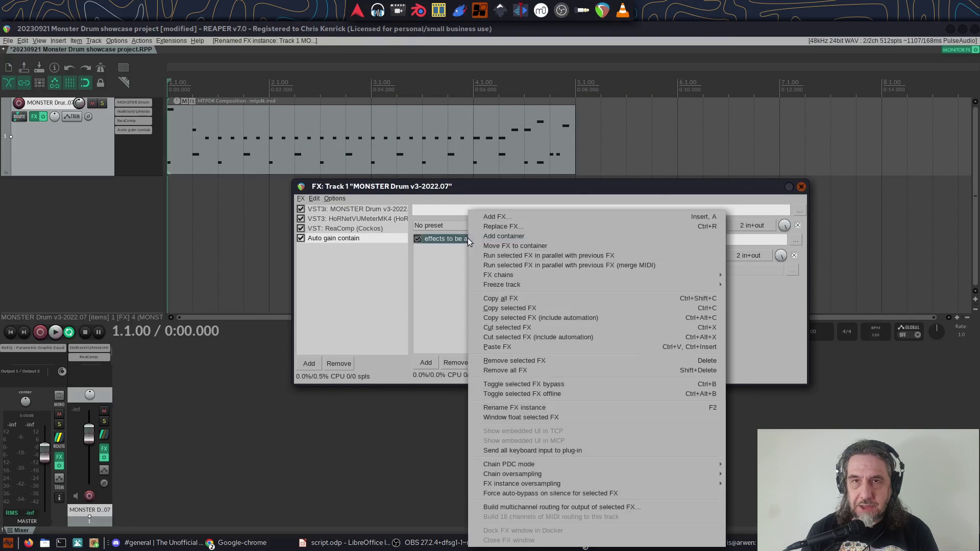
# Float the nested container, copy ReaComp into it, and remove the original from the main chain
pyautogui.click(523, 418)
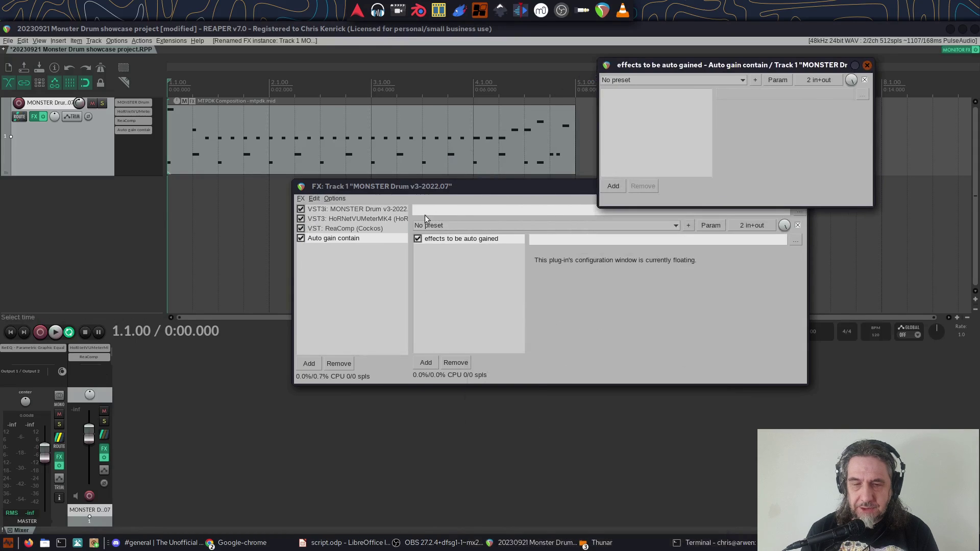
pyautogui.moveTo(368, 228); pyautogui.dragTo(632, 138)
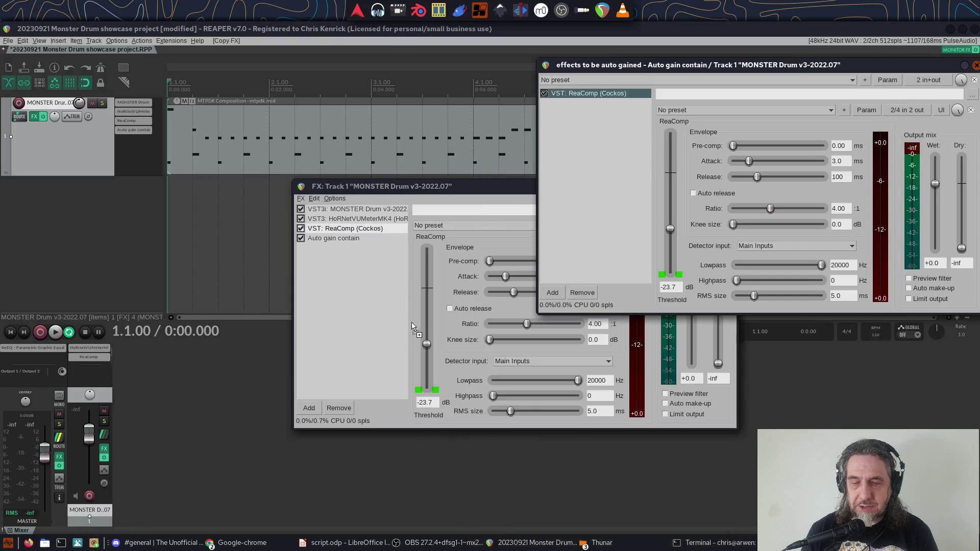
pyautogui.click(358, 230)
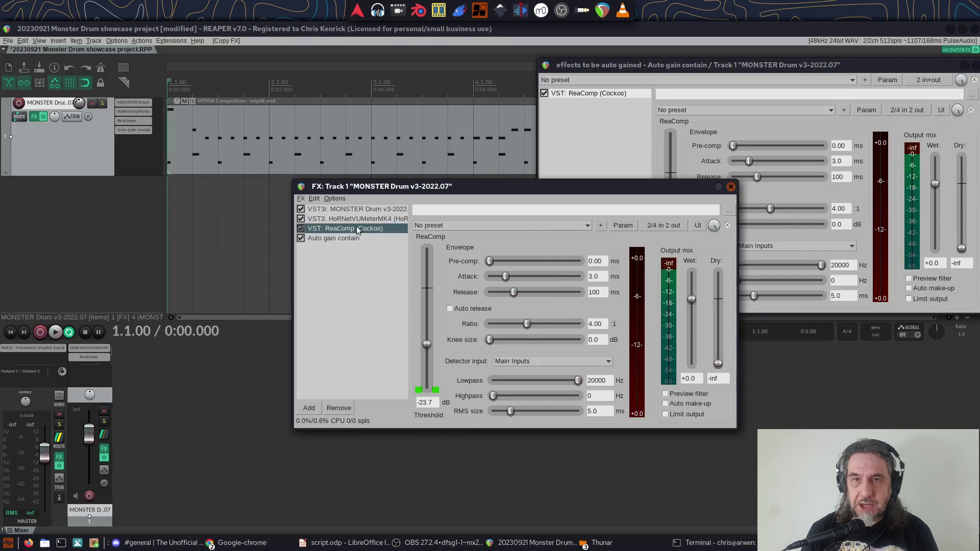
pyautogui.click(338, 408)
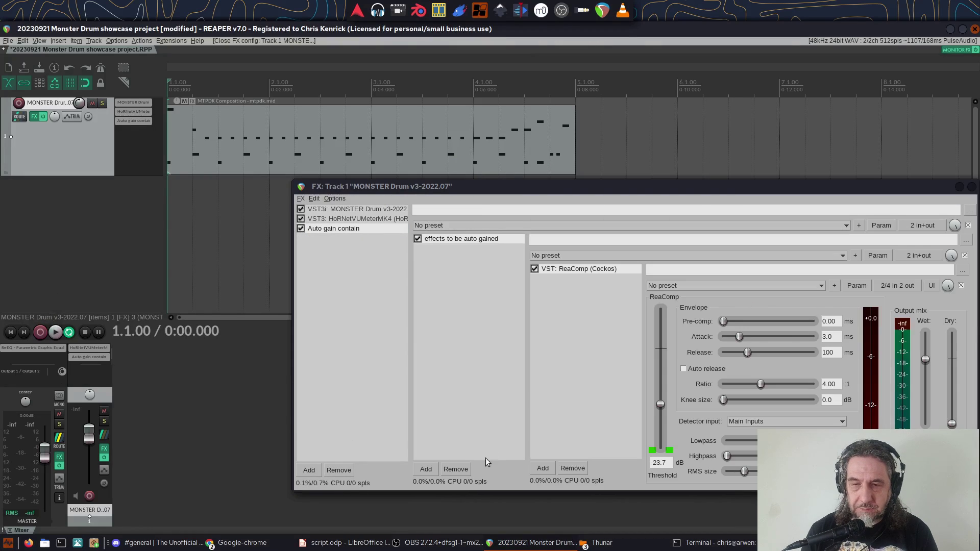
# Add VST3 MAGC (MeldaProduction) to Auto gain contain, then open the container's channel routing
pyautogui.click(426, 470)
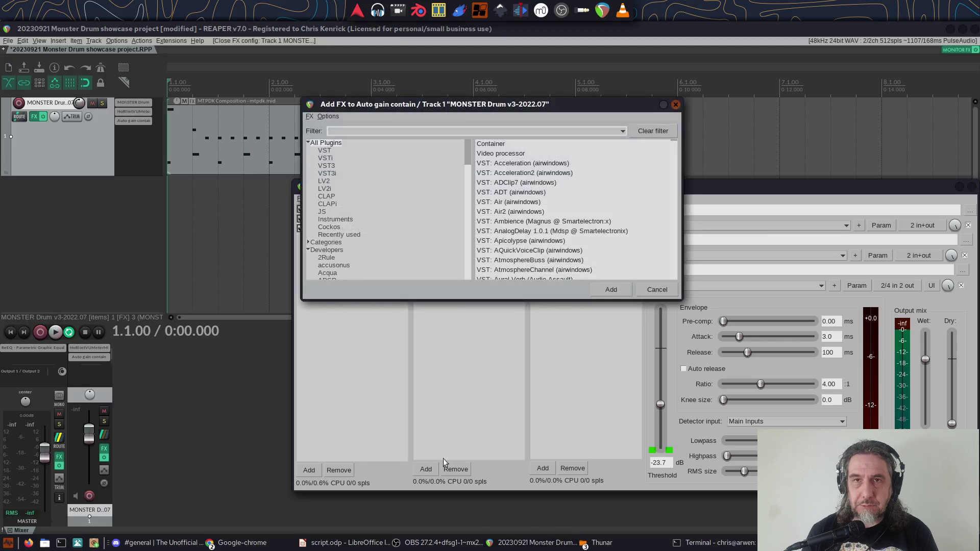
pyautogui.write('magc')
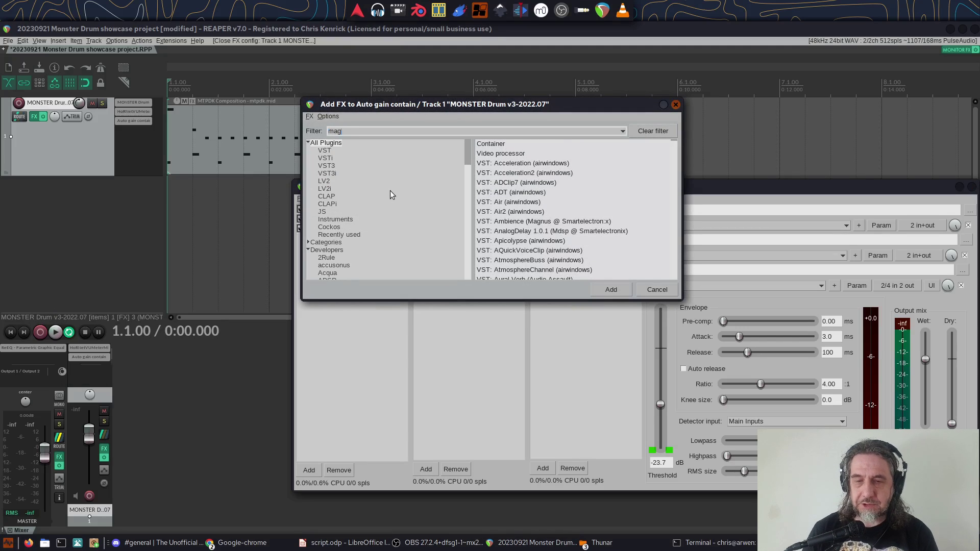
pyautogui.doubleClick(517, 145)
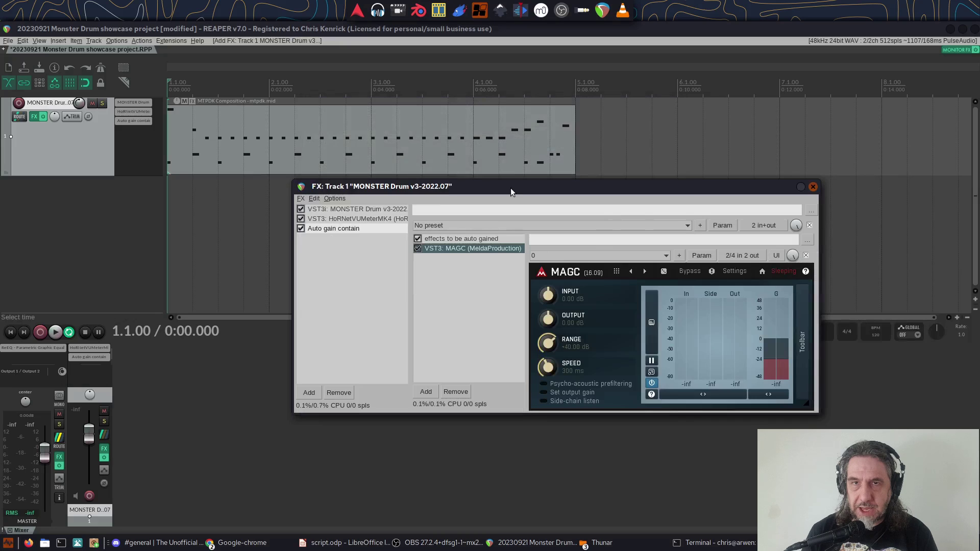
pyautogui.click(511, 188)
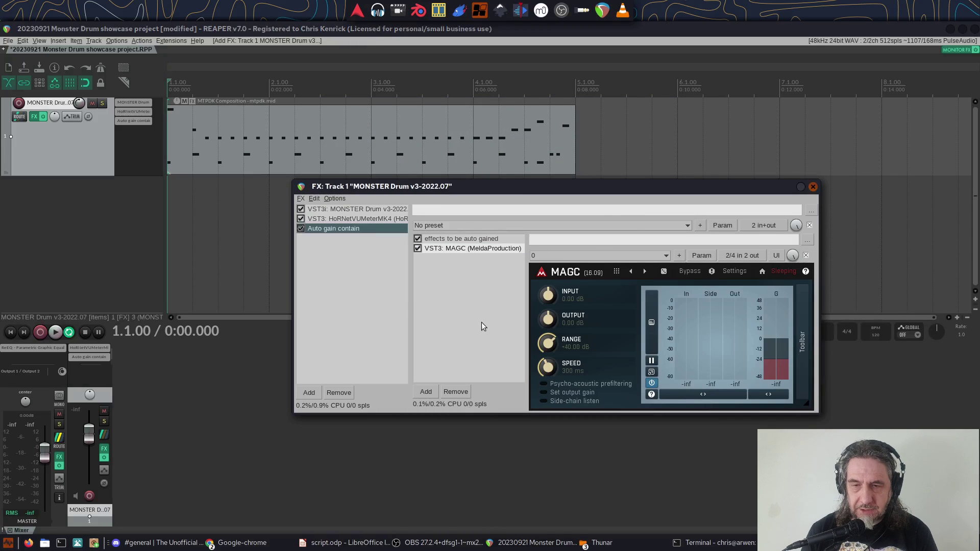
pyautogui.click(764, 226)
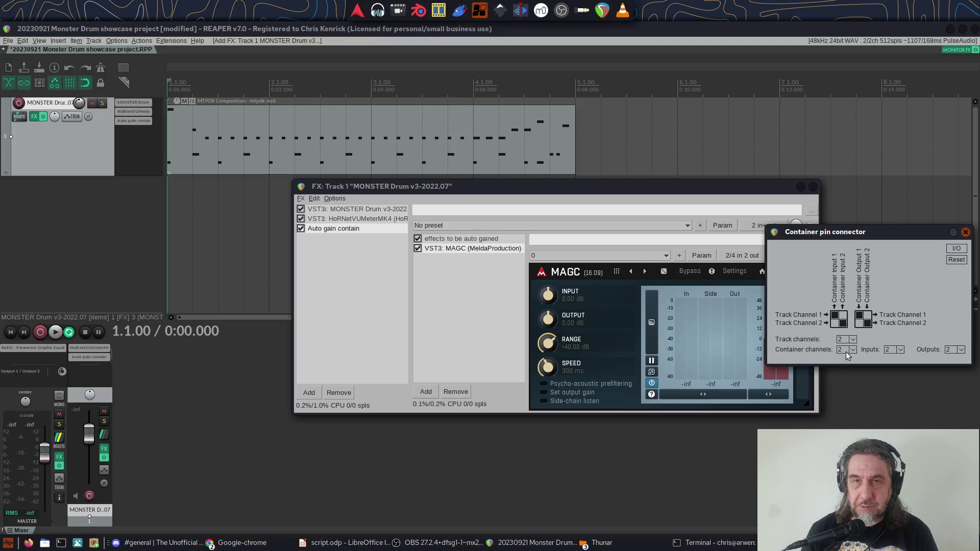
# Give Auto gain contain 4 channels and 4 inputs, routing track channels 1/2 into inputs 3/4
pyautogui.click(844, 349)
pyautogui.click(841, 356)
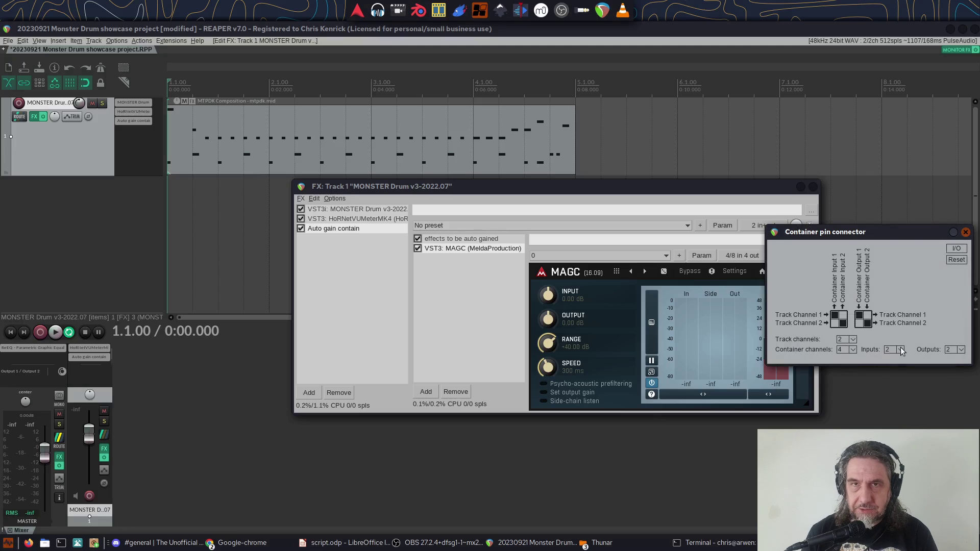
pyautogui.click(900, 348)
pyautogui.click(903, 356)
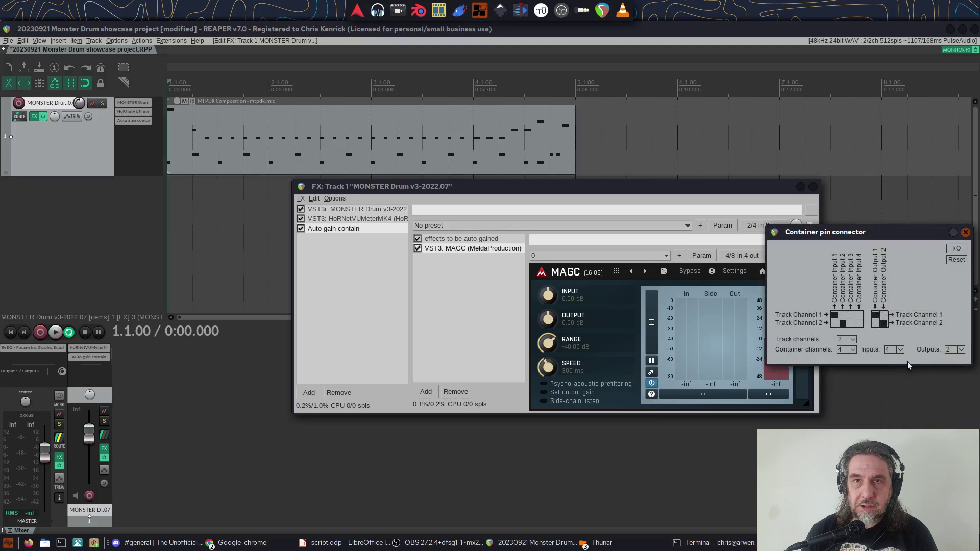
pyautogui.click(851, 315)
pyautogui.click(859, 323)
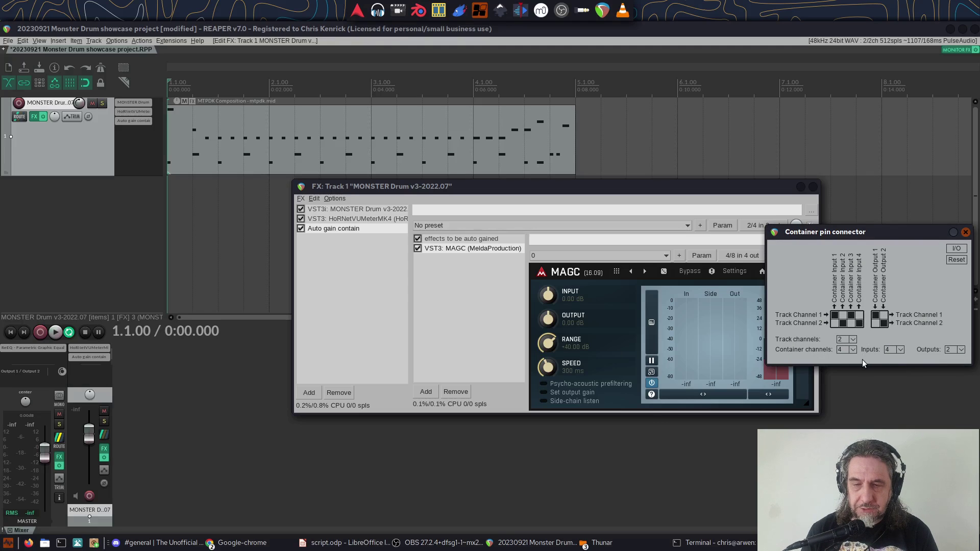
pyautogui.click(964, 232)
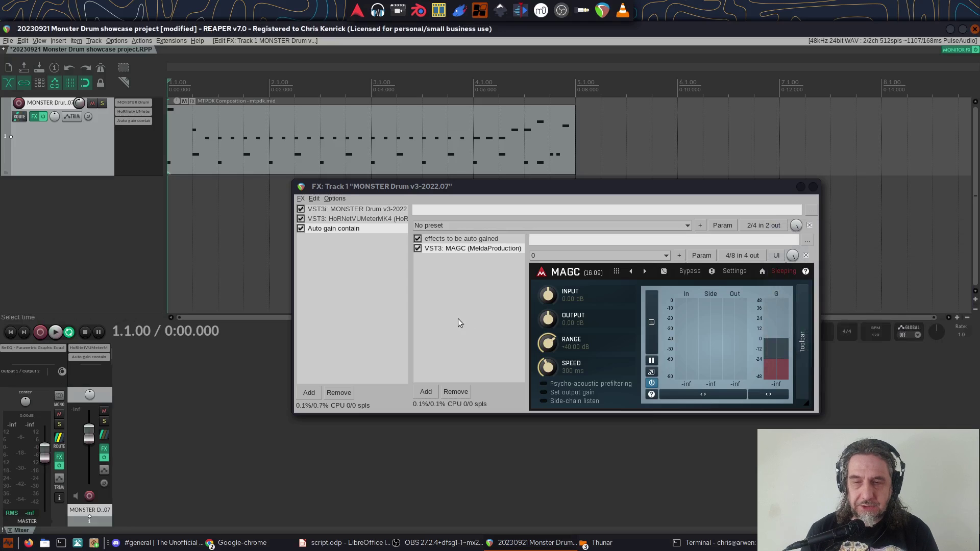
# Route container channel 3 into MAGC's sidechain 1 instead of input 4, then start playback
pyautogui.click(472, 249)
pyautogui.click(742, 256)
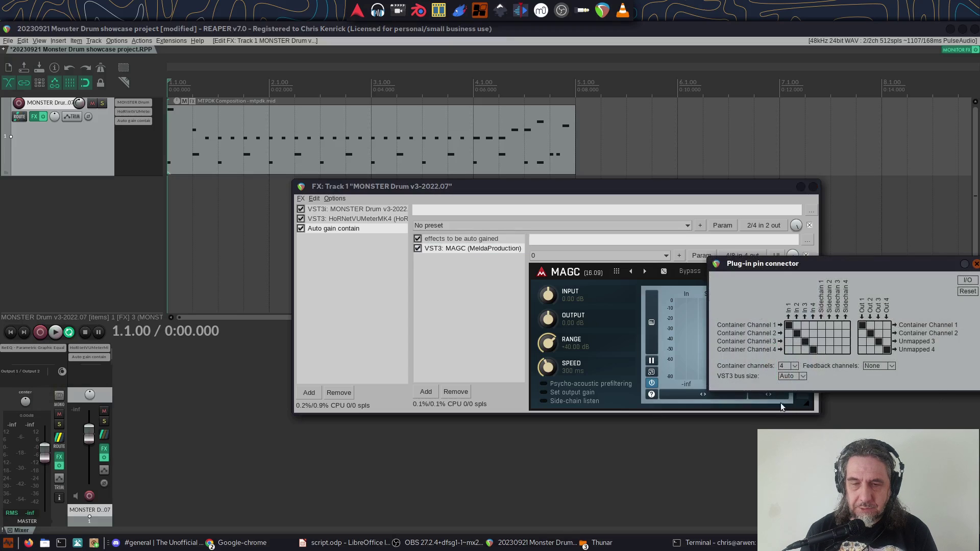
pyautogui.click(878, 341)
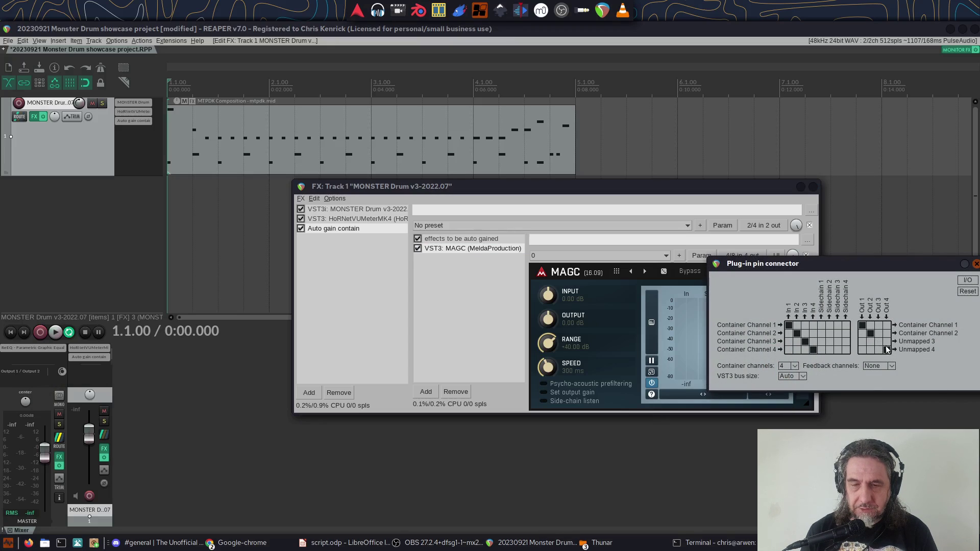
pyautogui.click(814, 349)
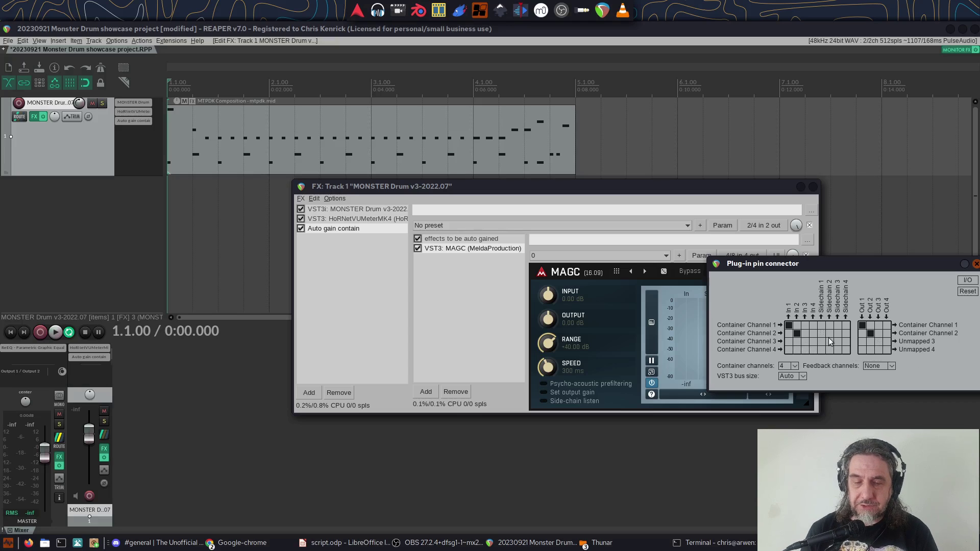
pyautogui.click(821, 341)
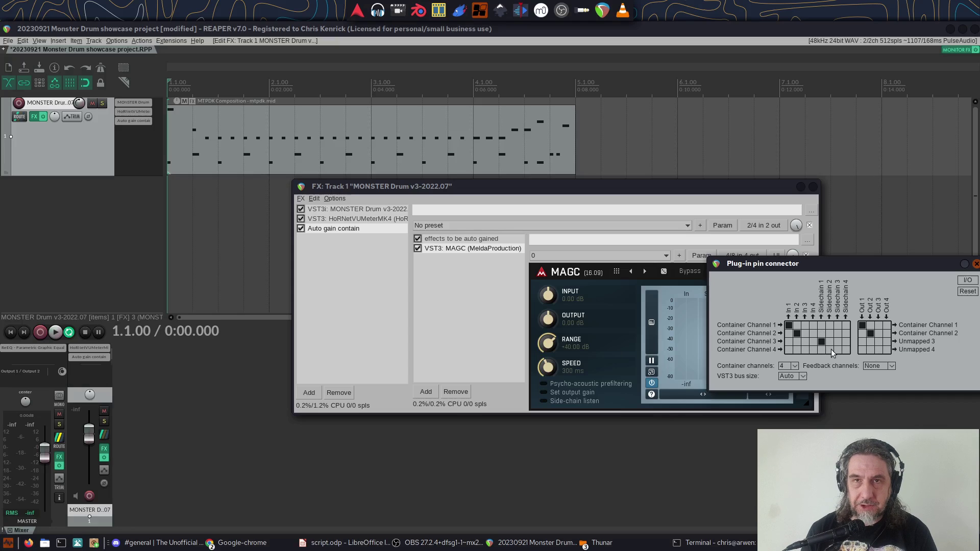
pyautogui.press('Escape')
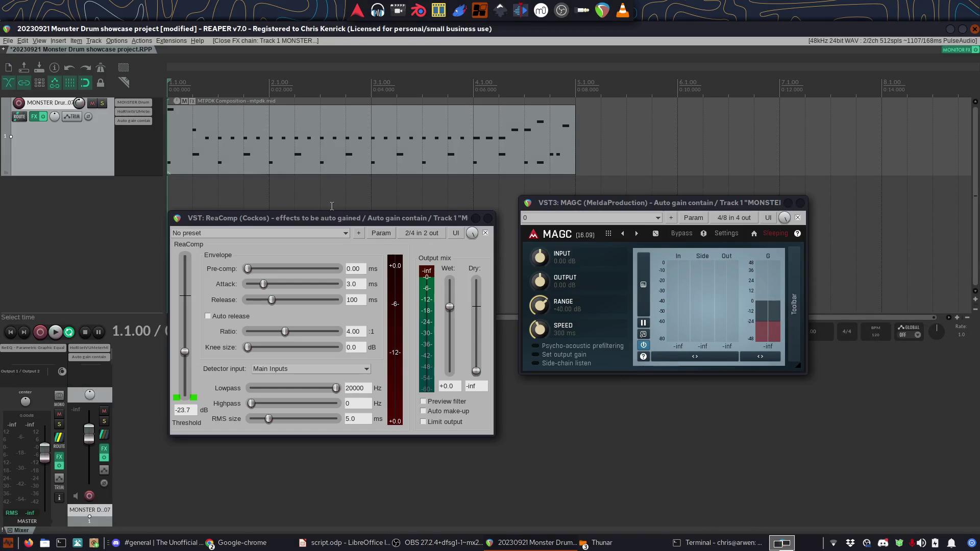
pyautogui.press('space')
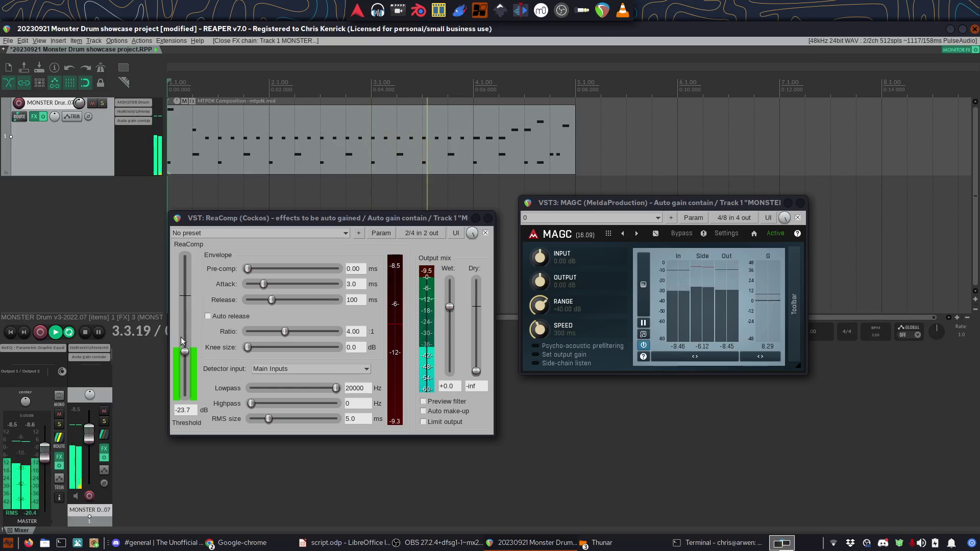
# Vary ReaComp's threshold, ending near -23.1 dB, and toggle MAGC's side-chain listen twice, then stop
pyautogui.moveTo(183, 346)
pyautogui.mouseDown()
pyautogui.moveTo(184, 367)
pyautogui.moveTo(189, 310)
pyautogui.moveTo(190, 362)
pyautogui.mouseUp()
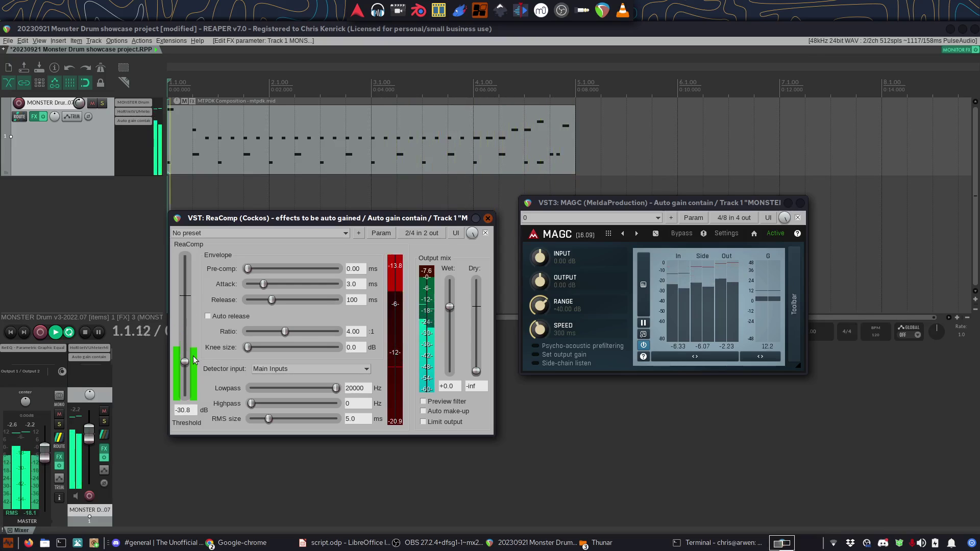
pyautogui.click(552, 365)
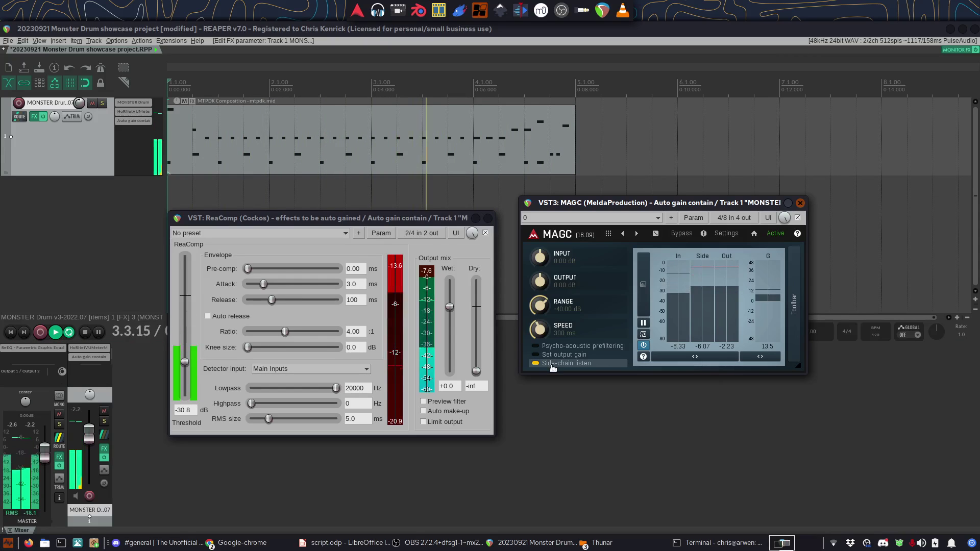
pyautogui.click(552, 365)
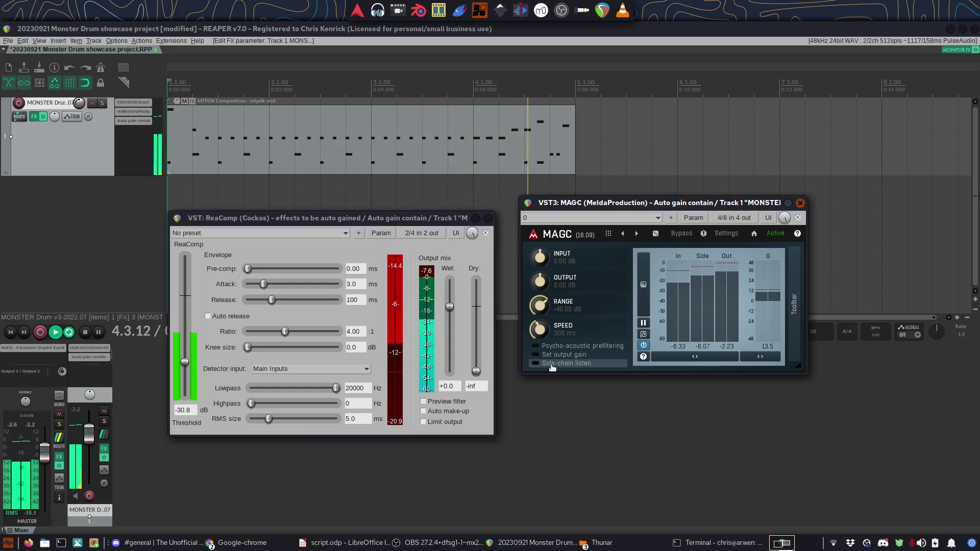
pyautogui.click(552, 365)
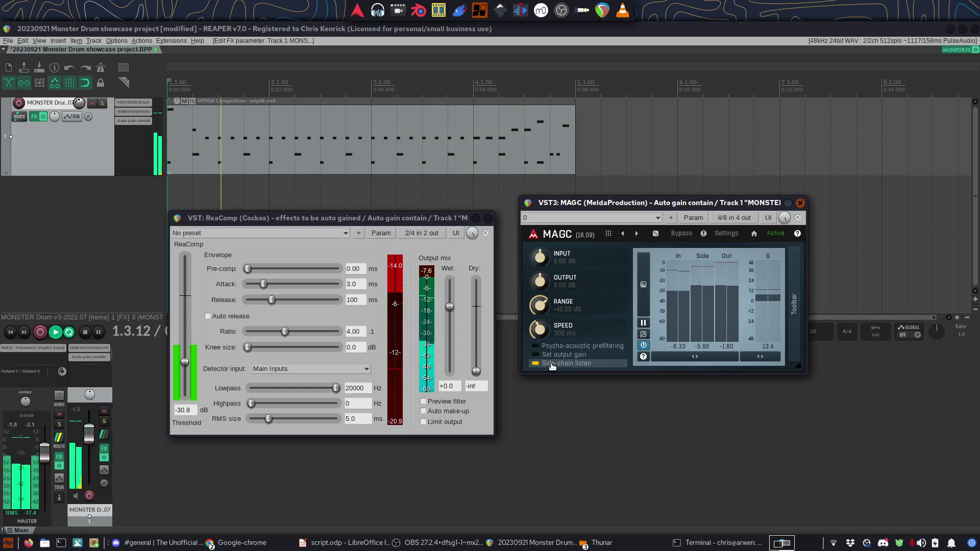
pyautogui.click(552, 364)
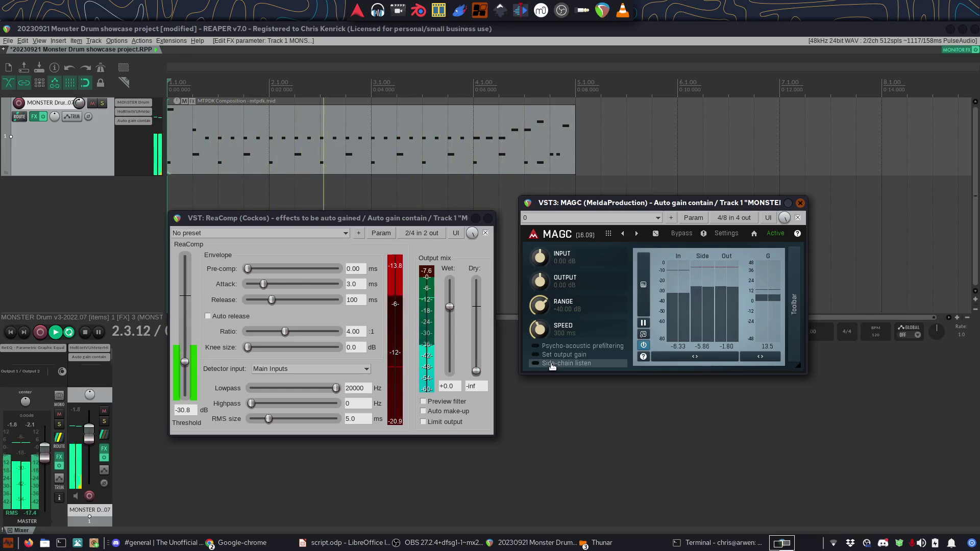
pyautogui.moveTo(185, 361); pyautogui.dragTo(186, 355)
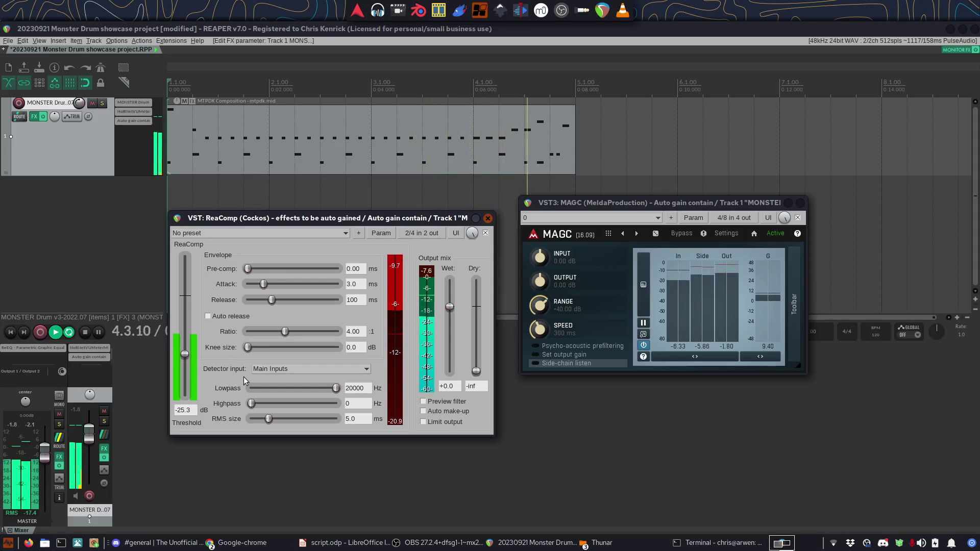
pyautogui.press('space')
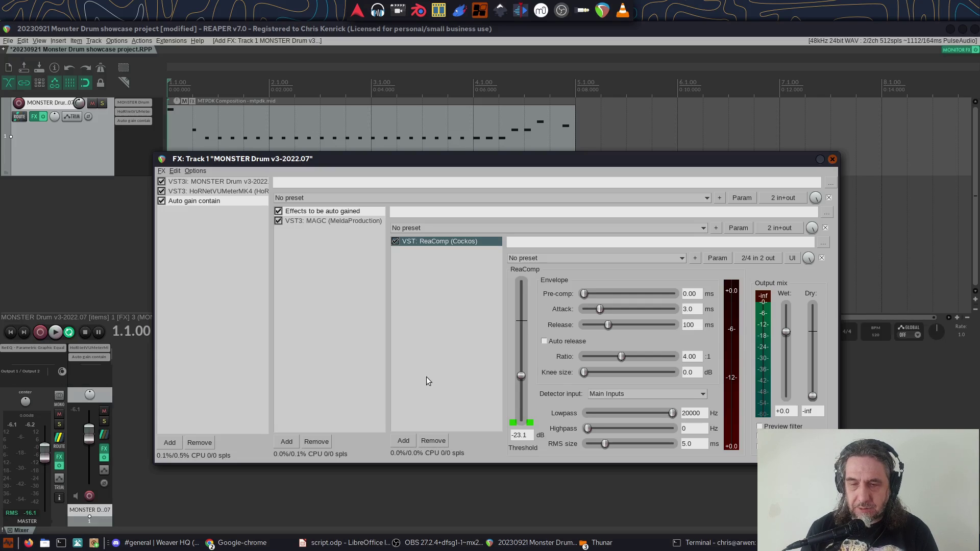
# Remove ReaComp from the inner chain and select the Auto gain contain row
pyautogui.click(430, 441)
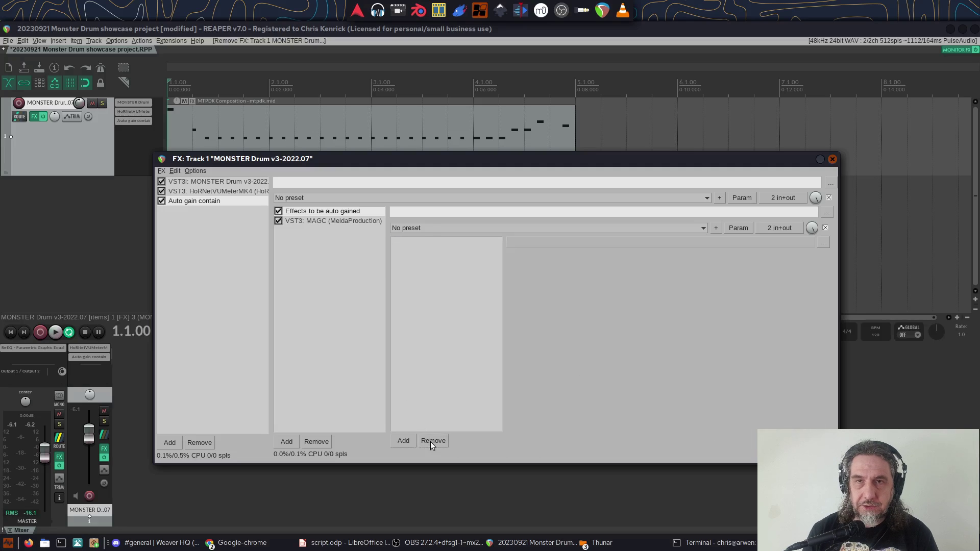
pyautogui.click(219, 200)
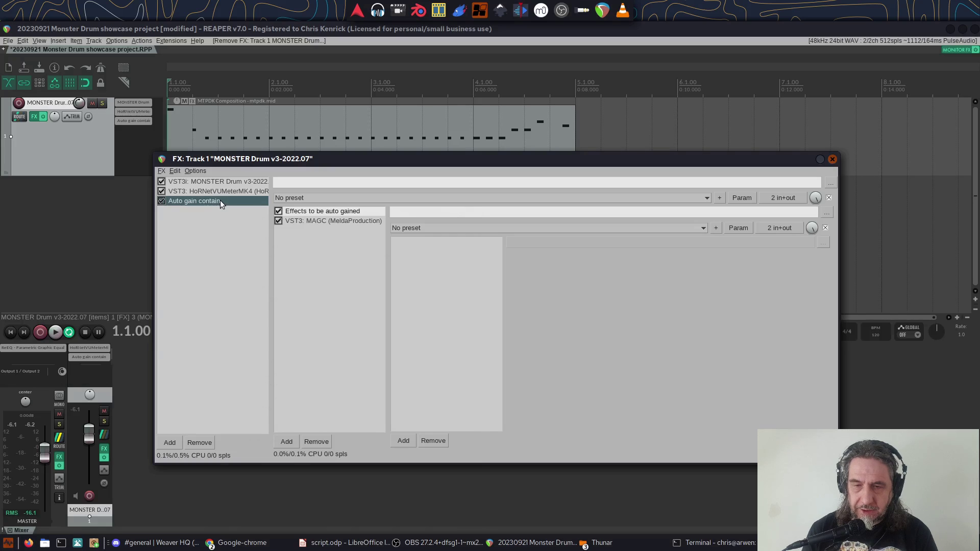
# Save the selected container as an FX chain named 'Auto gain container'
pyautogui.rightClick(220, 200)
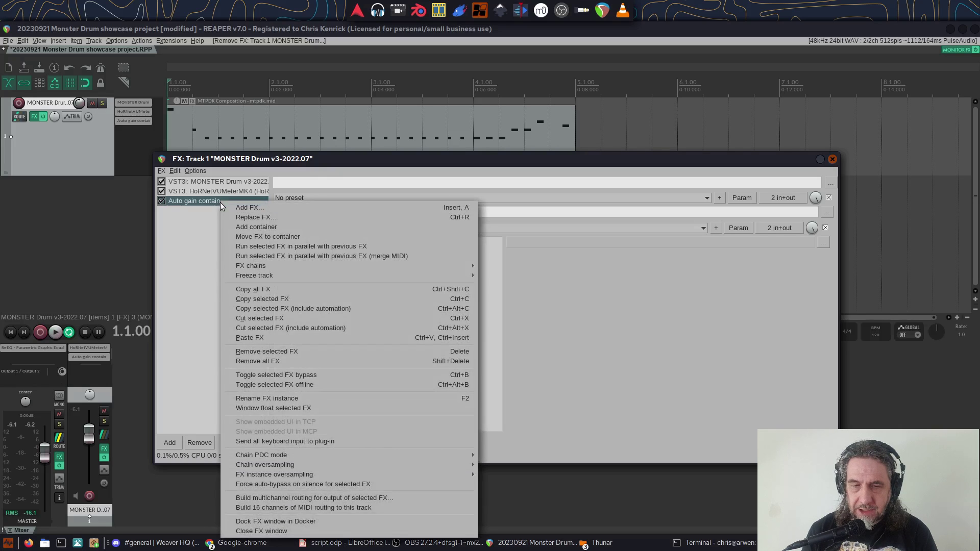
pyautogui.moveTo(465, 265)
pyautogui.click(560, 291)
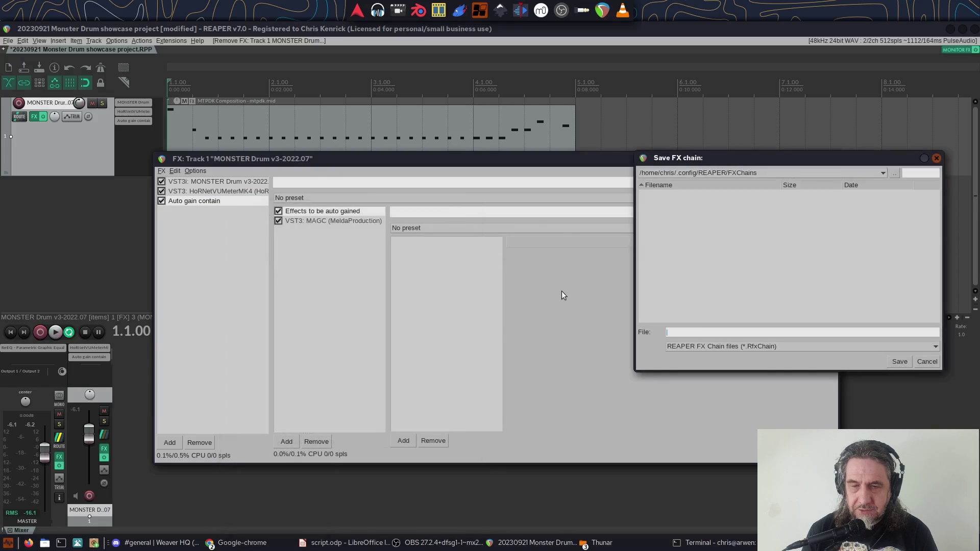
pyautogui.write('Auto gain c')
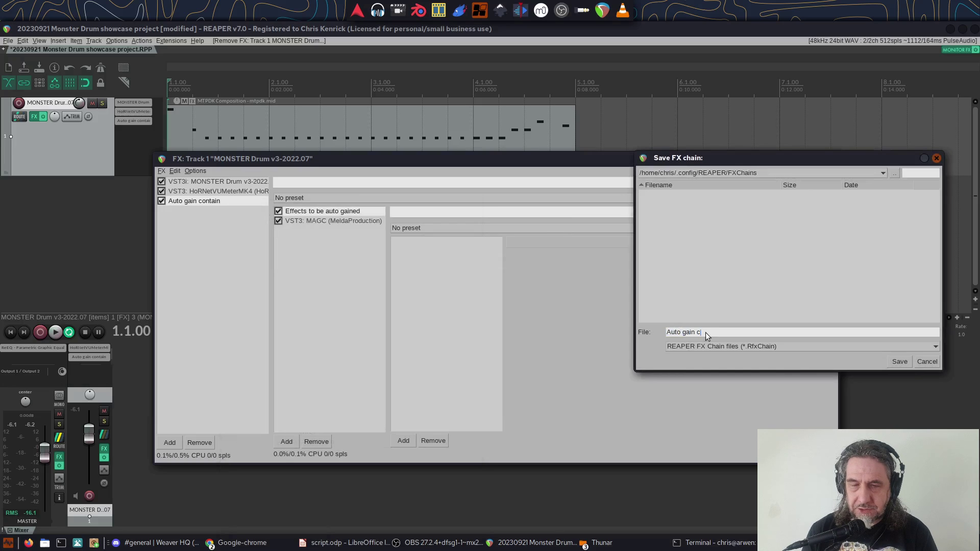
pyautogui.write('ontainer')
pyautogui.press('Return')
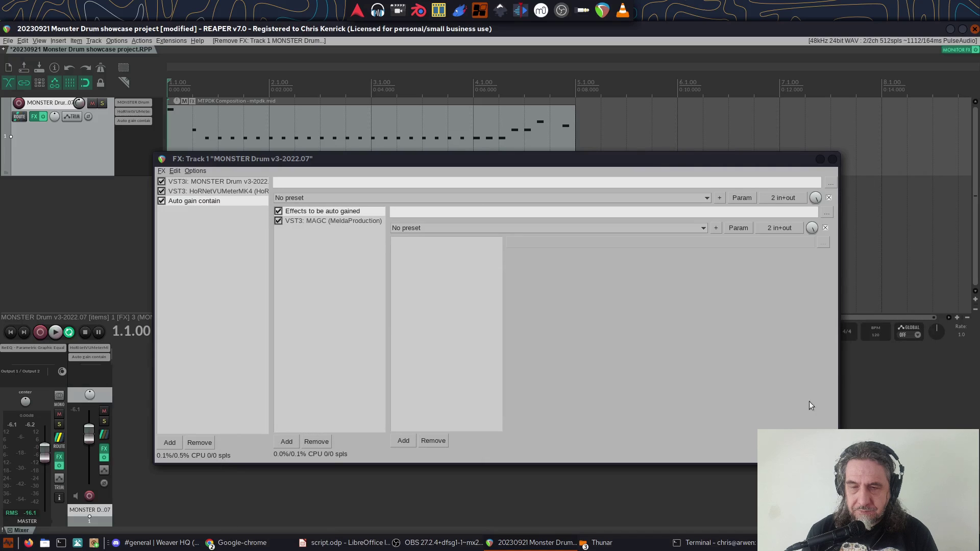
# Delete the container and reload it from the Auto gain chain.RfxChain file
pyautogui.click(204, 201)
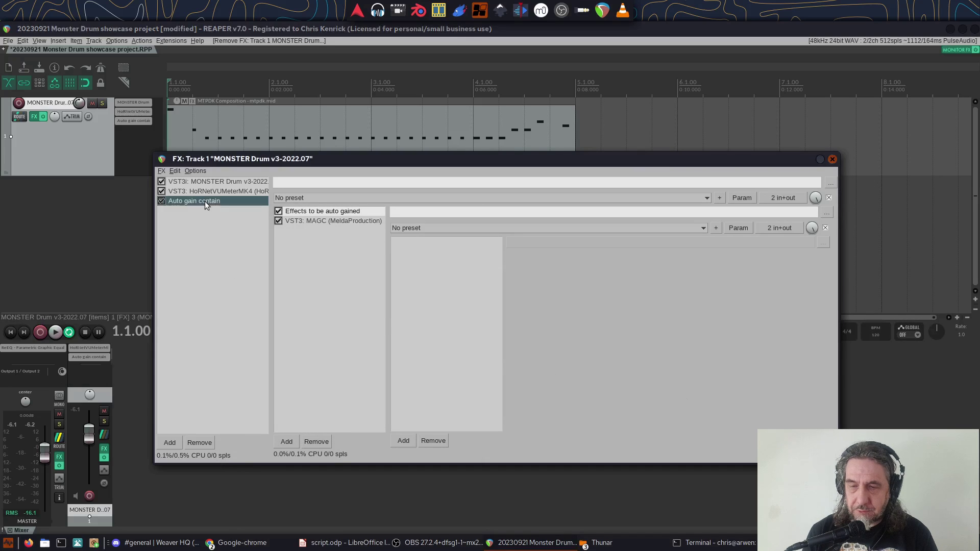
pyautogui.click(197, 443)
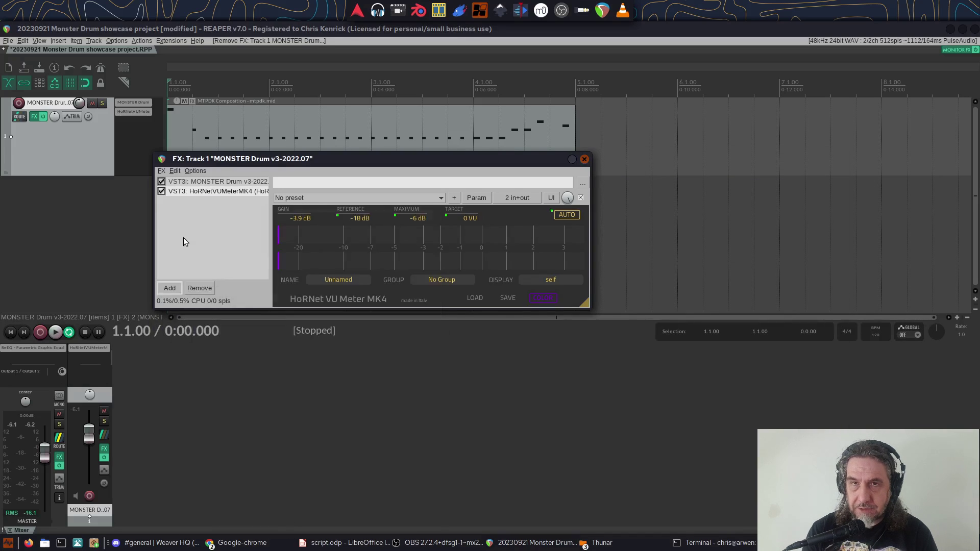
pyautogui.rightClick(183, 237)
pyautogui.moveTo(279, 273)
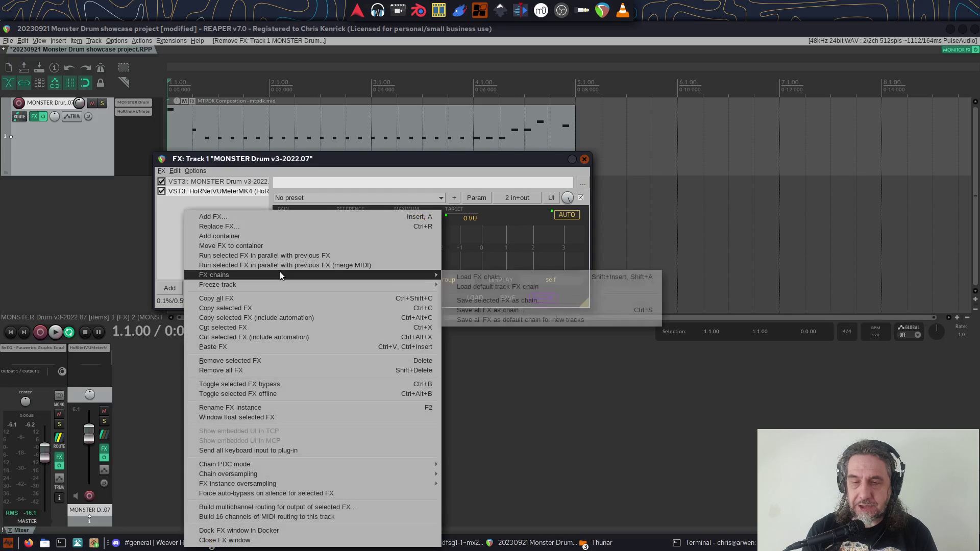
pyautogui.click(496, 276)
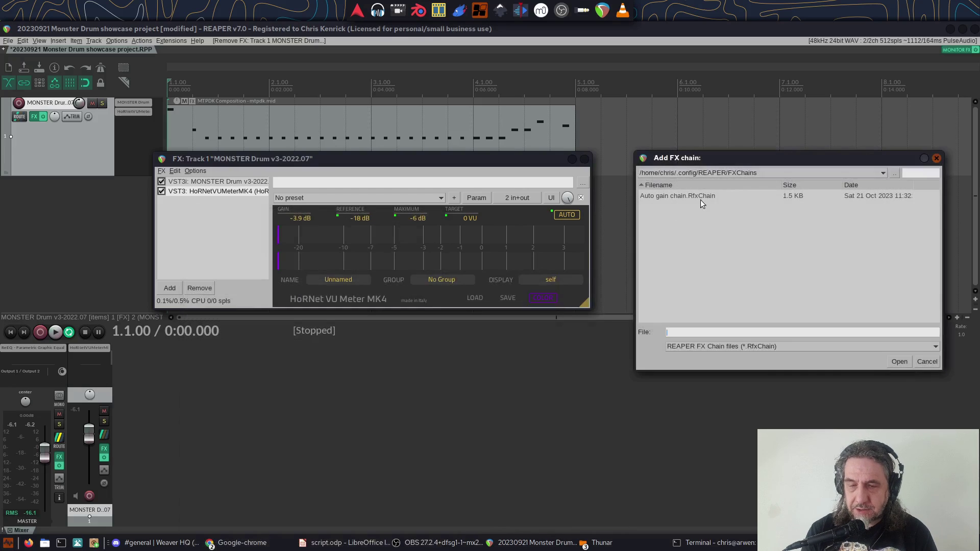
pyautogui.click(724, 192)
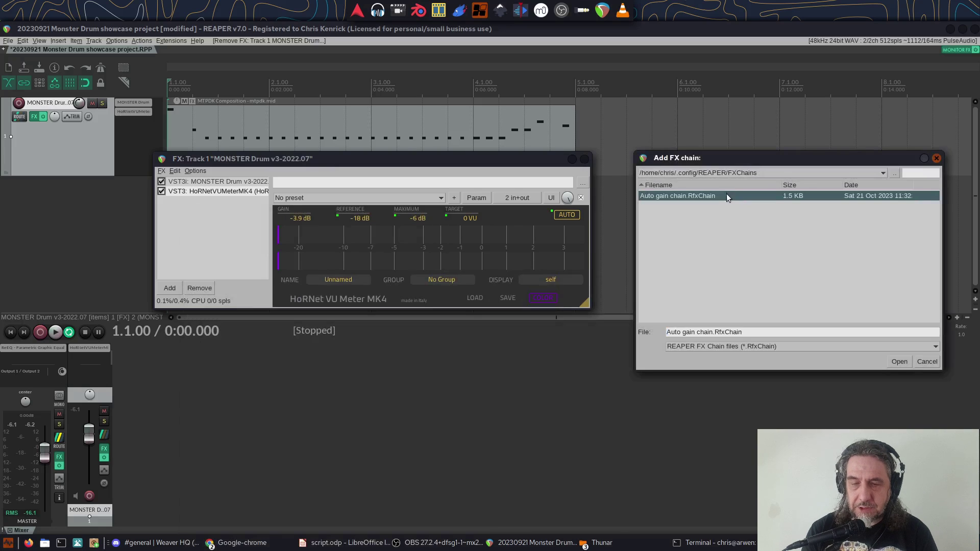
pyautogui.click(898, 362)
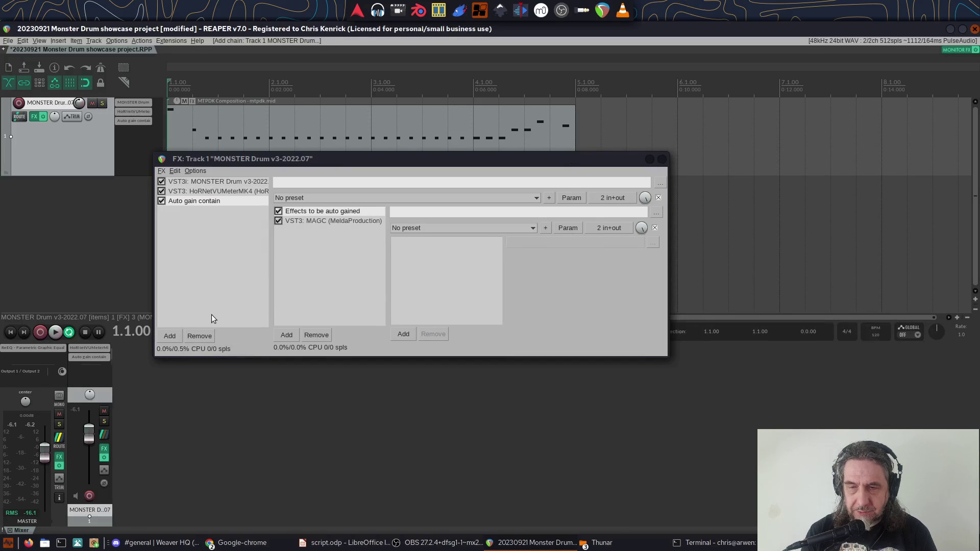
# Save the container's setup as a preset named 'auto gain'
pyautogui.click(548, 197)
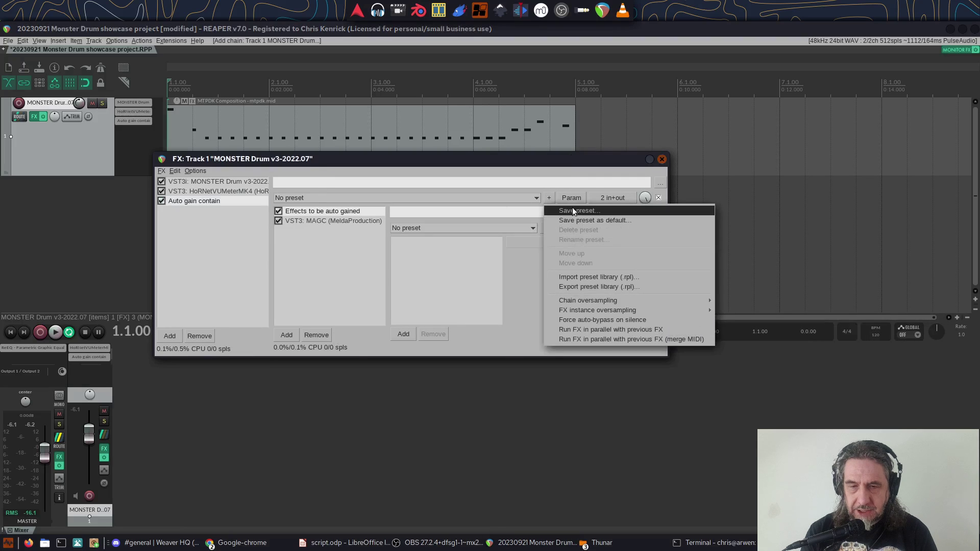
pyautogui.click(569, 209)
pyautogui.write('auto')
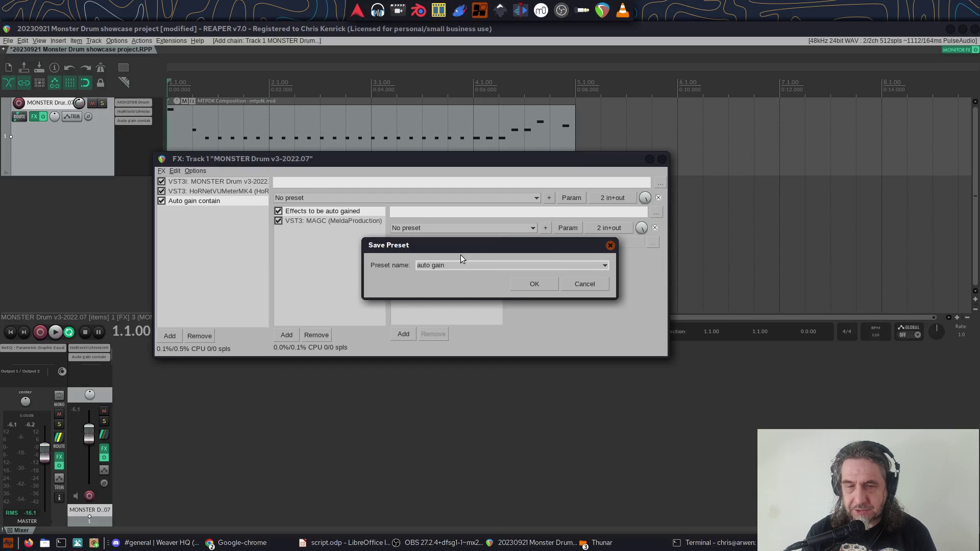
pyautogui.write(' gain')
pyautogui.click(534, 282)
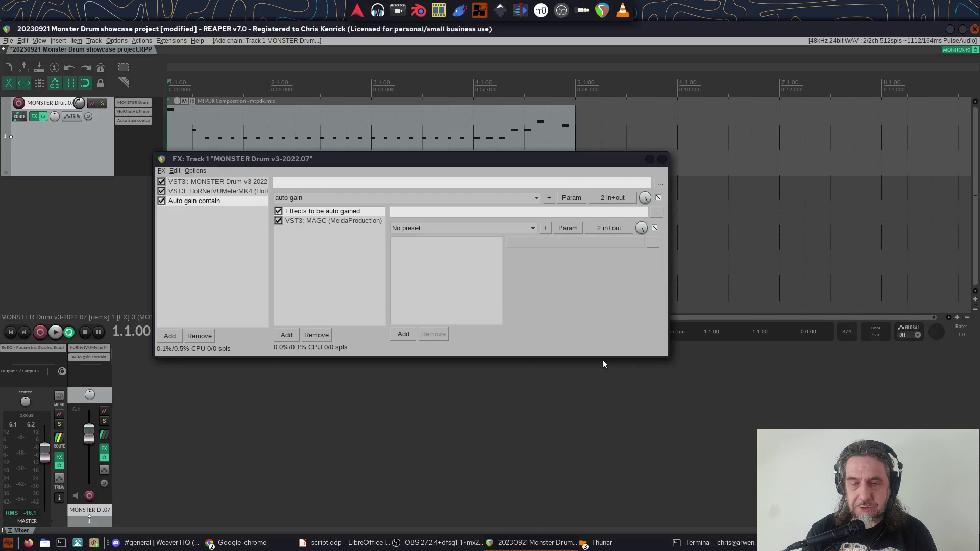
# Replace the container with a fresh empty one and load the 'auto gain' preset into it
pyautogui.click(200, 337)
pyautogui.rightClick(213, 226)
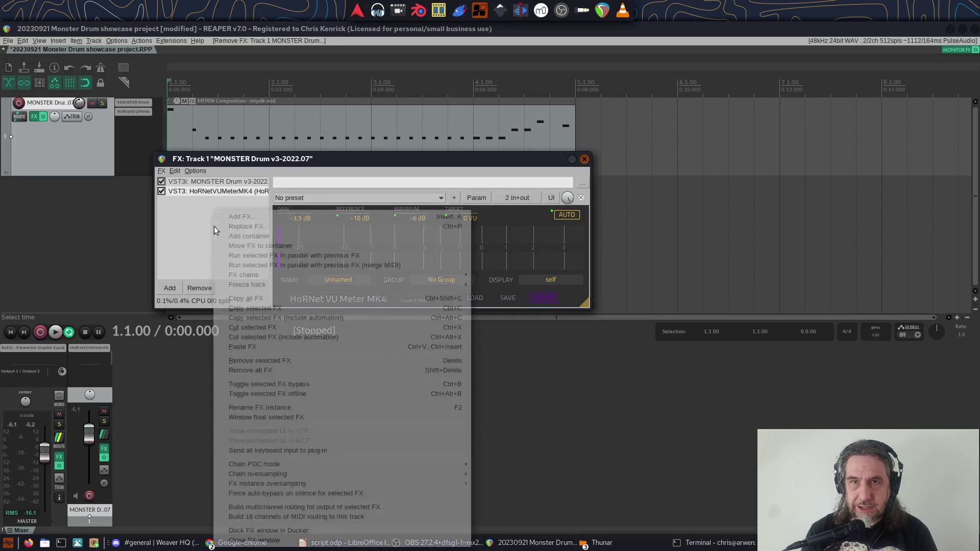
pyautogui.click(236, 235)
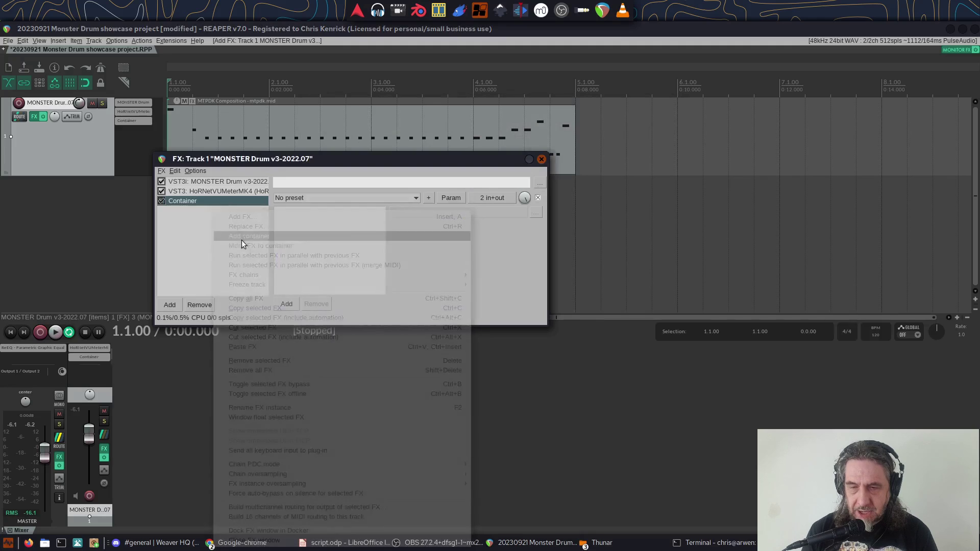
pyautogui.click(332, 199)
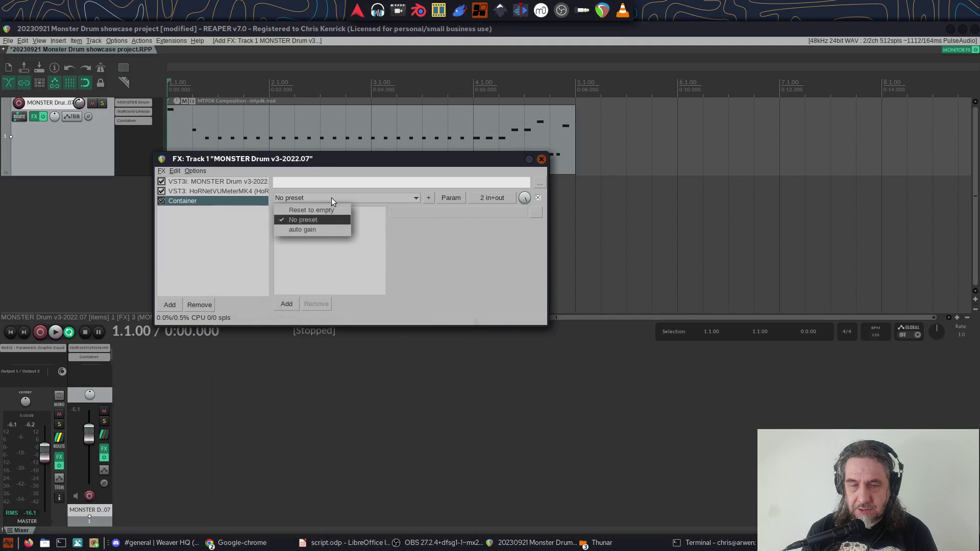
pyautogui.click(320, 230)
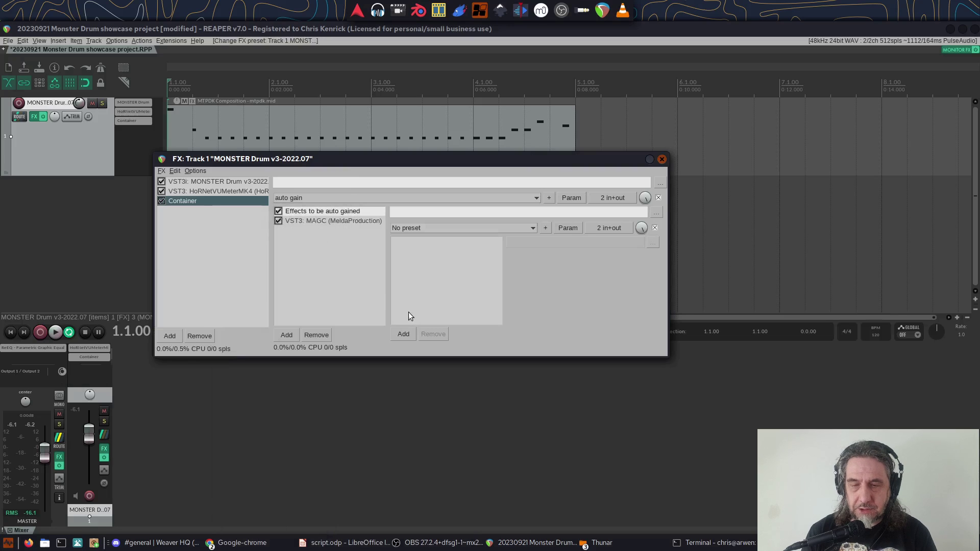